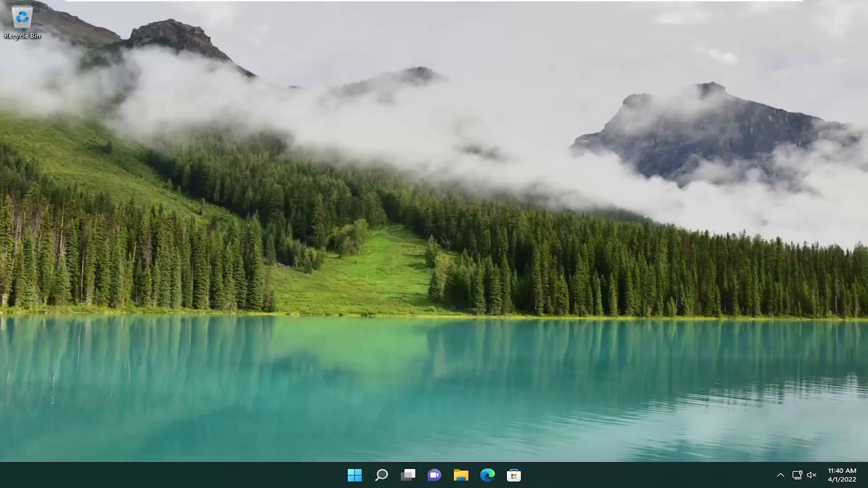
# Search for regedit and launch Registry Editor as administrator, approving the UAC prompt.
pyautogui.click(381, 475)
pyautogui.write('regedit')
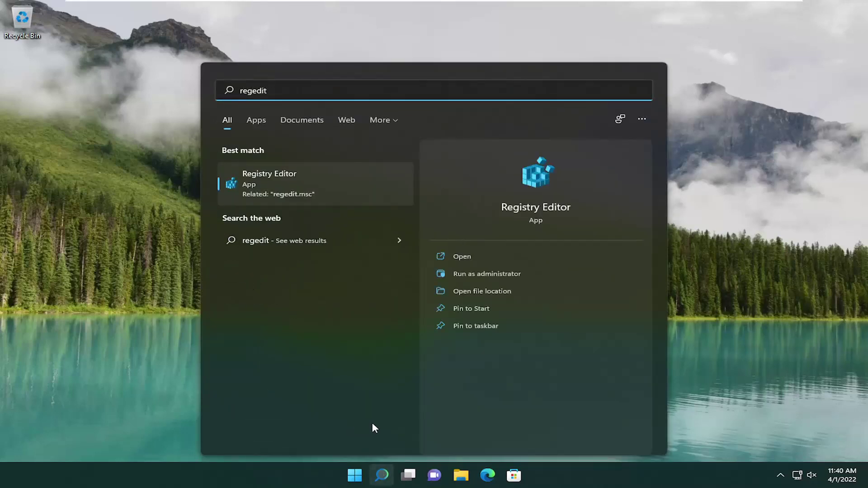
pyautogui.rightClick(268, 176)
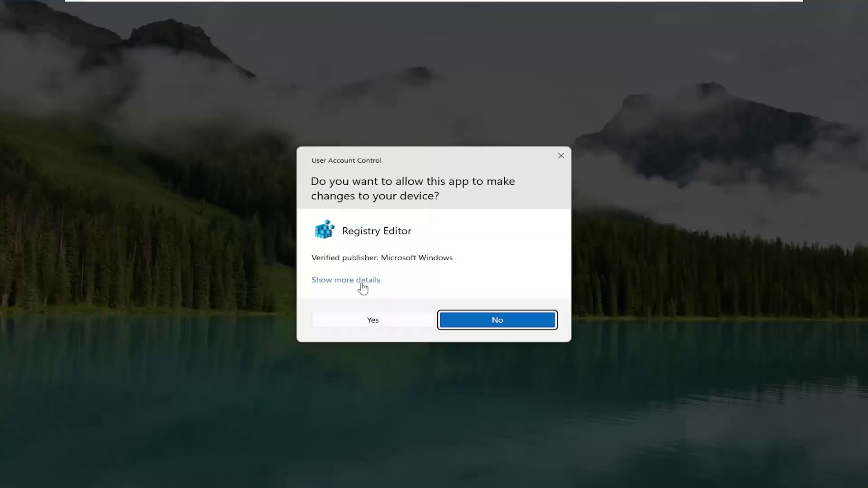
pyautogui.click(369, 321)
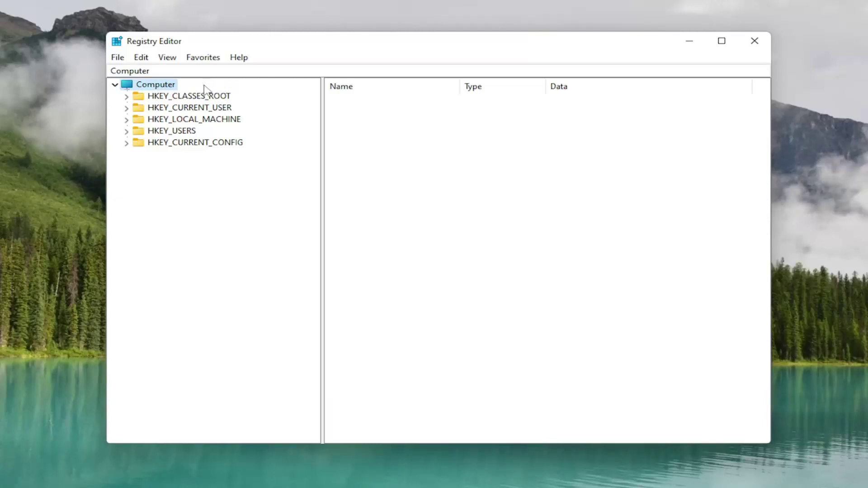
pyautogui.click(118, 58)
pyautogui.click(148, 87)
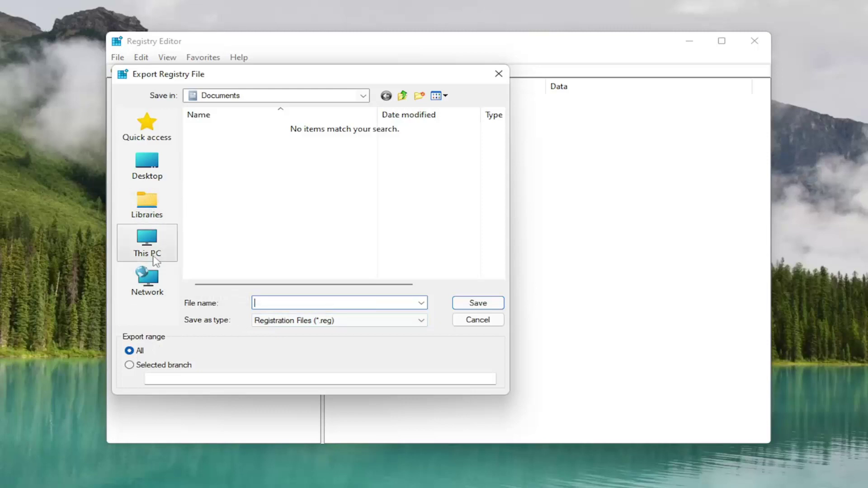
pyautogui.click(478, 320)
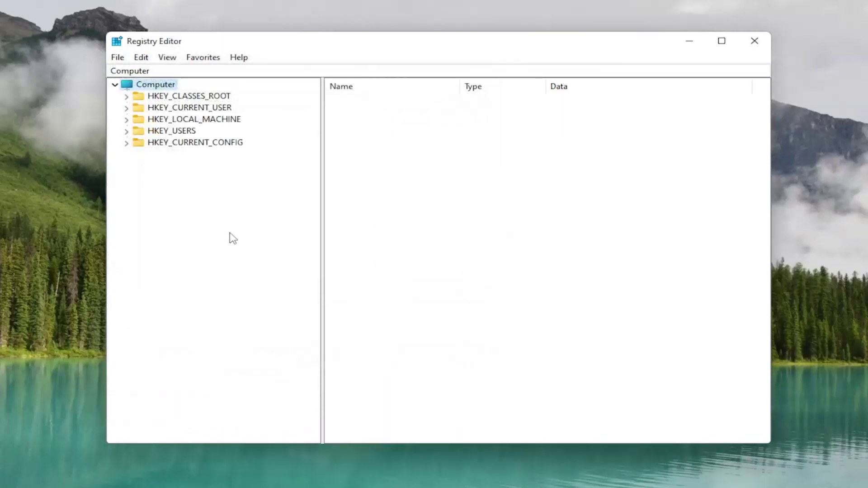
pyautogui.click(118, 57)
pyautogui.click(132, 71)
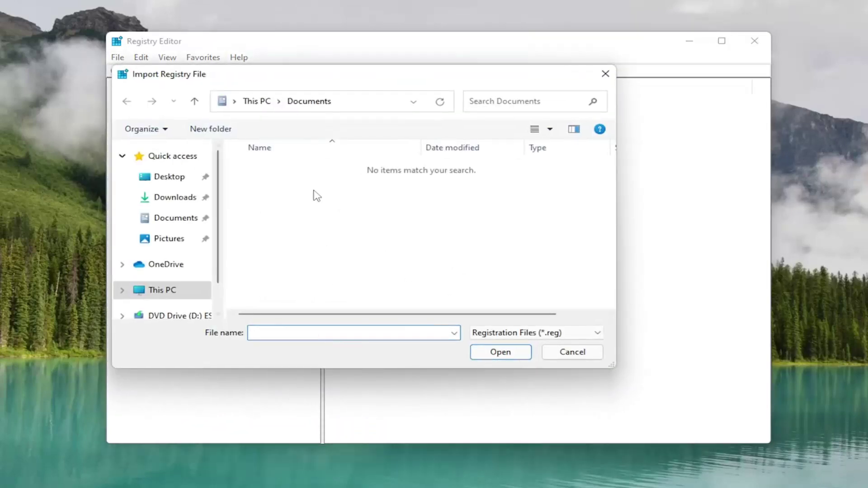
pyautogui.click(565, 348)
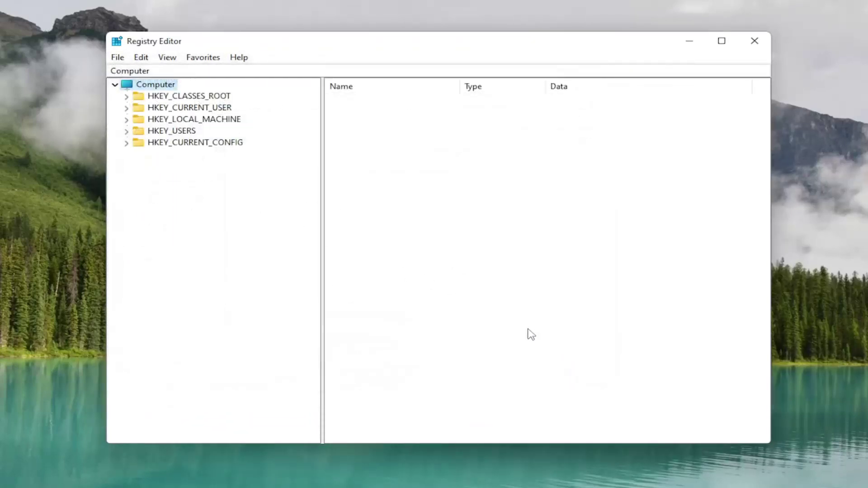
# Expand HKEY_LOCAL_MACHINE, SOFTWARE, Microsoft and Windows in the key tree.
pyautogui.doubleClick(208, 120)
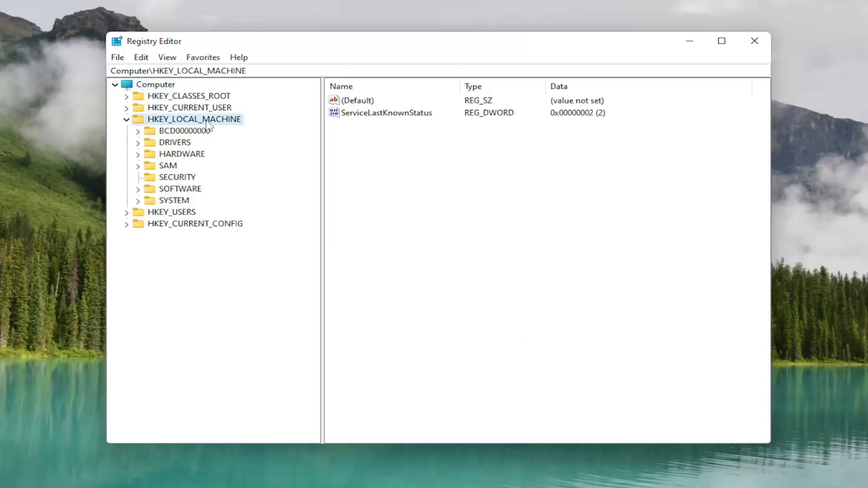
pyautogui.doubleClick(174, 189)
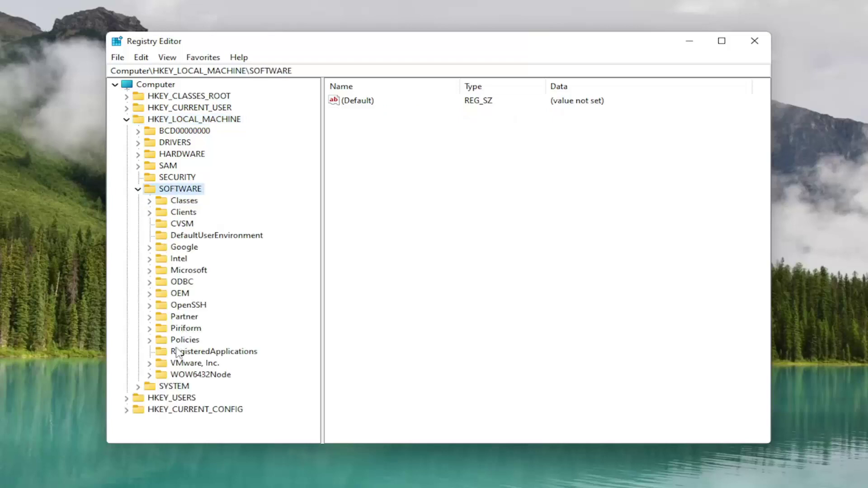
pyautogui.doubleClick(172, 271)
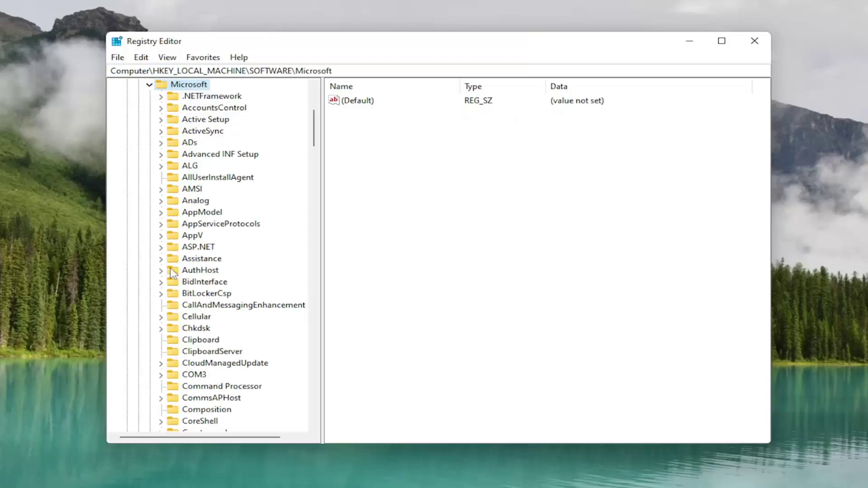
pyautogui.scroll(-6, 214, 348)
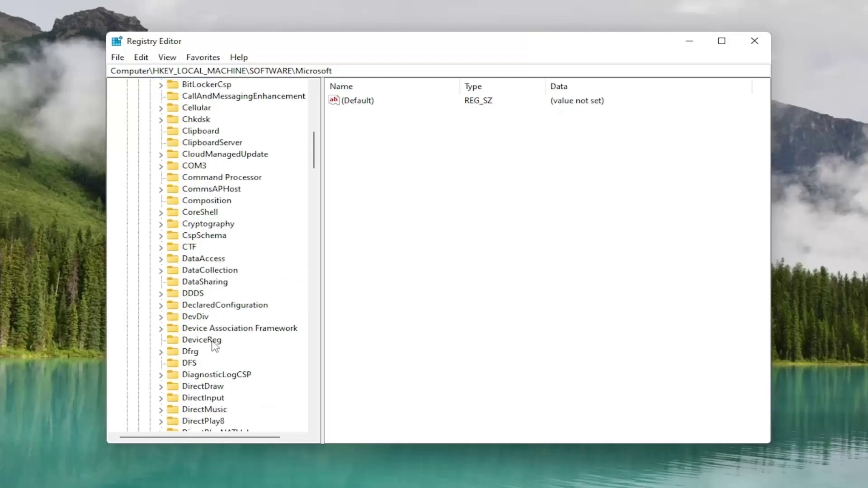
pyautogui.scroll(-20, 214, 348)
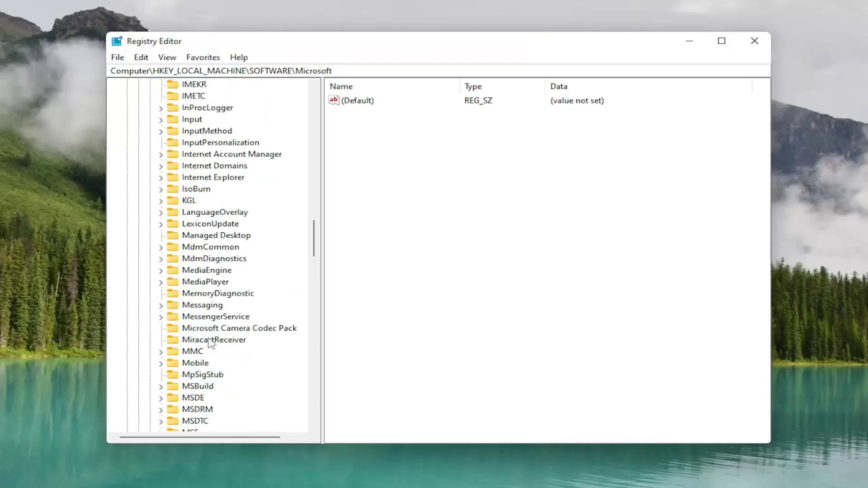
pyautogui.scroll(-20, 209, 343)
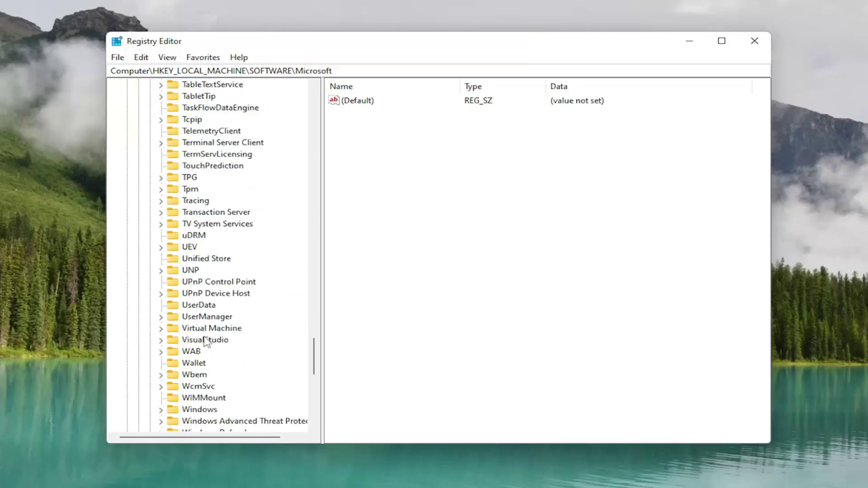
pyautogui.doubleClick(194, 409)
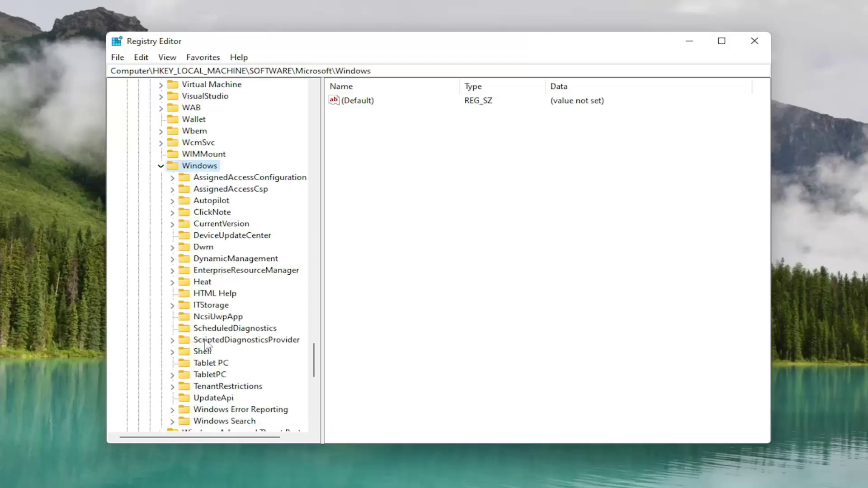
# Drill into CurrentVersion\Policies and select the Explorer key to list its values.
pyautogui.doubleClick(209, 224)
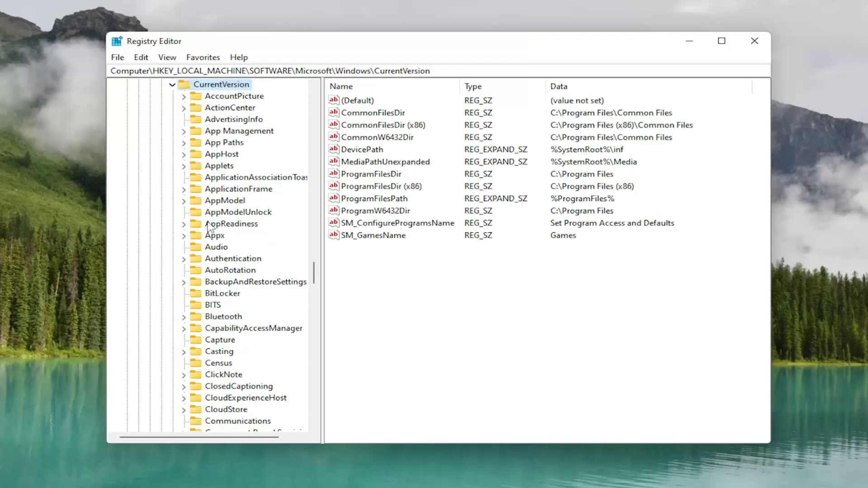
pyautogui.scroll(-15, 217, 271)
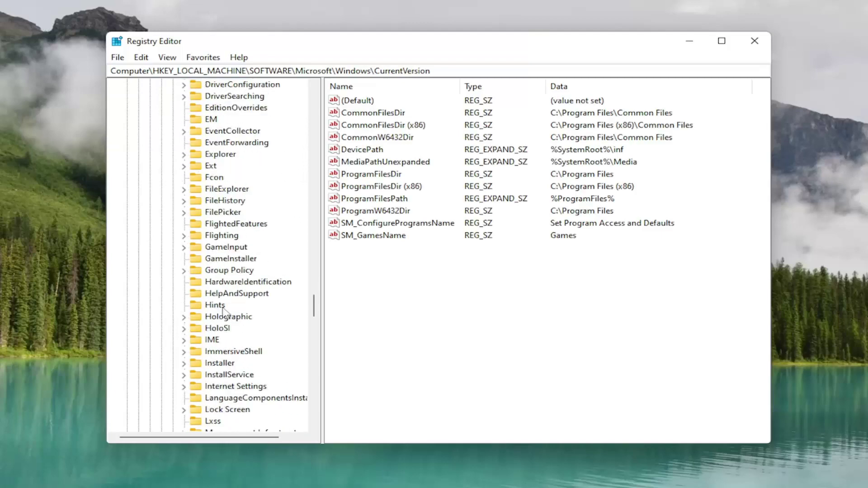
pyautogui.scroll(-7, 223, 312)
pyautogui.doubleClick(219, 398)
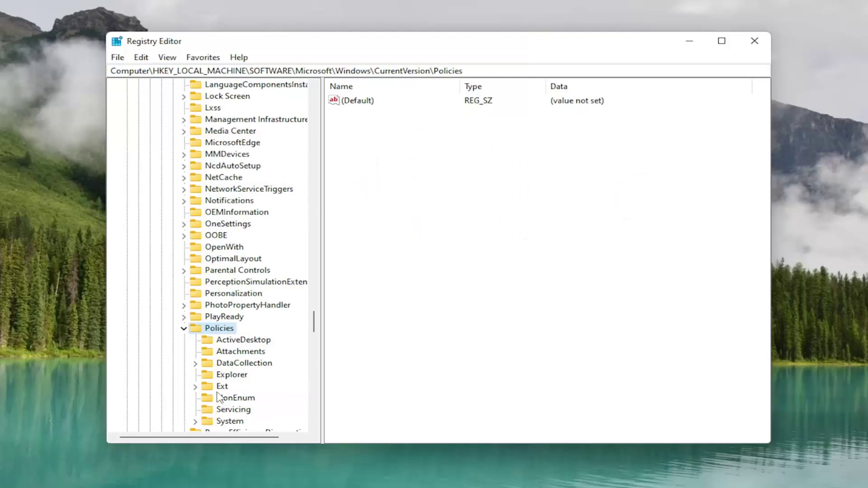
pyautogui.click(228, 376)
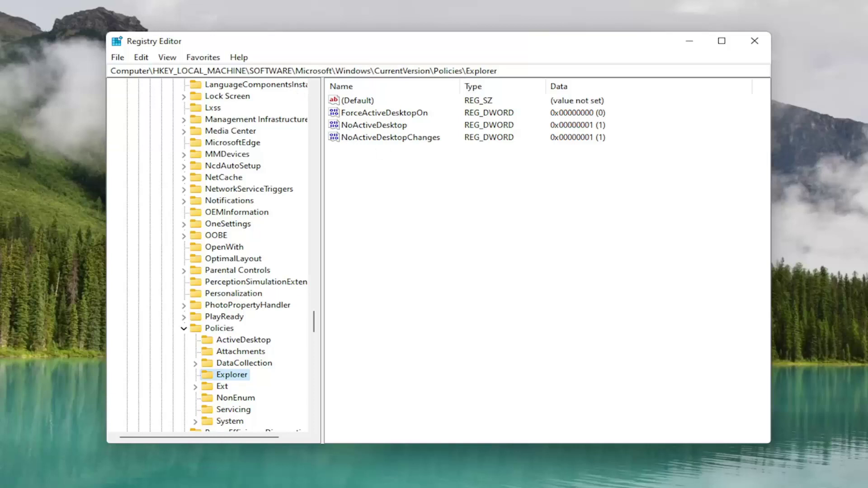
# Create a new DWORD (32-bit) value named UseDefaultTile in the Explorer key.
pyautogui.rightClick(377, 168)
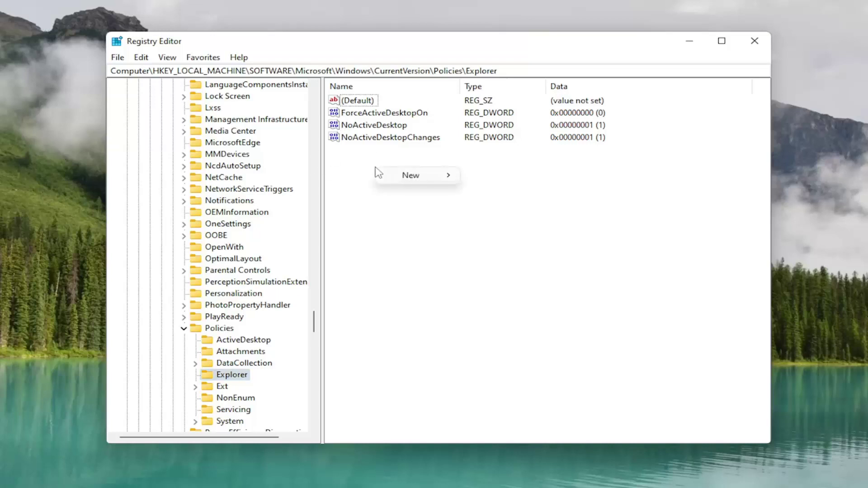
pyautogui.moveTo(437, 181)
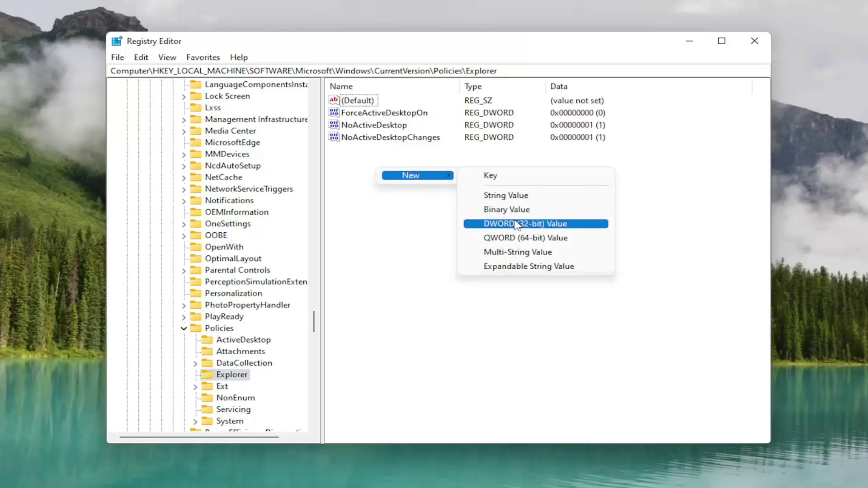
pyautogui.click(516, 223)
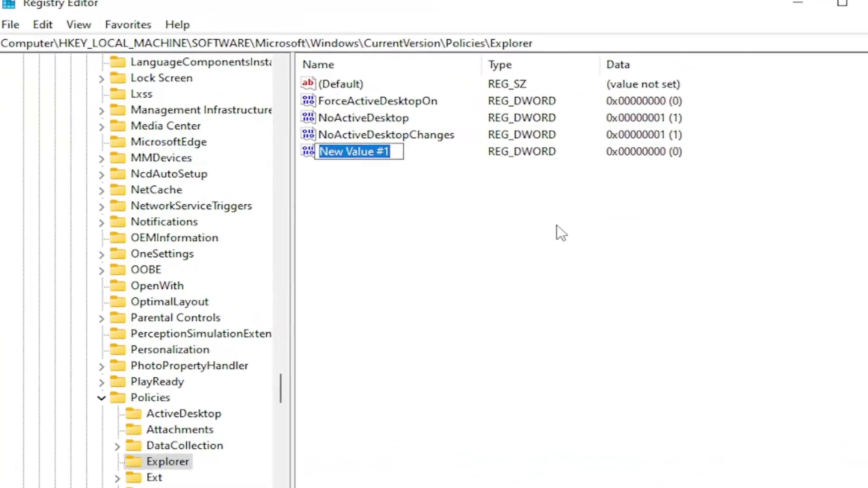
pyautogui.write('U')
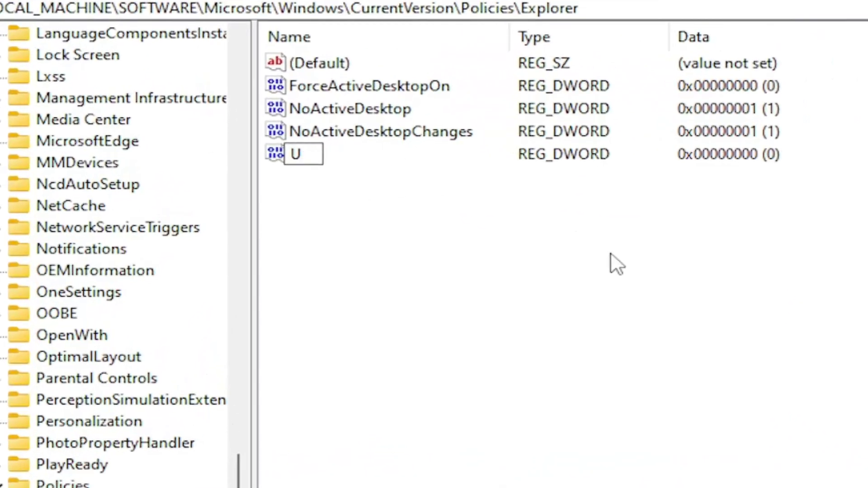
pyautogui.write('seDefaultTile')
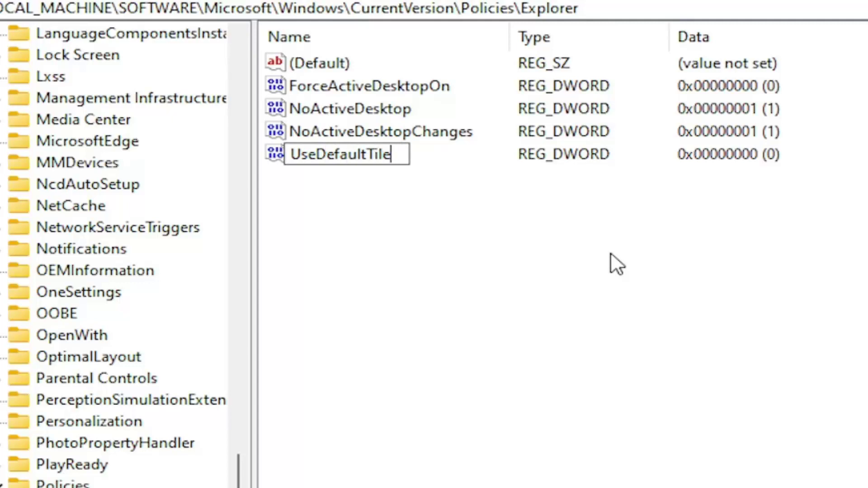
pyautogui.press('Return')
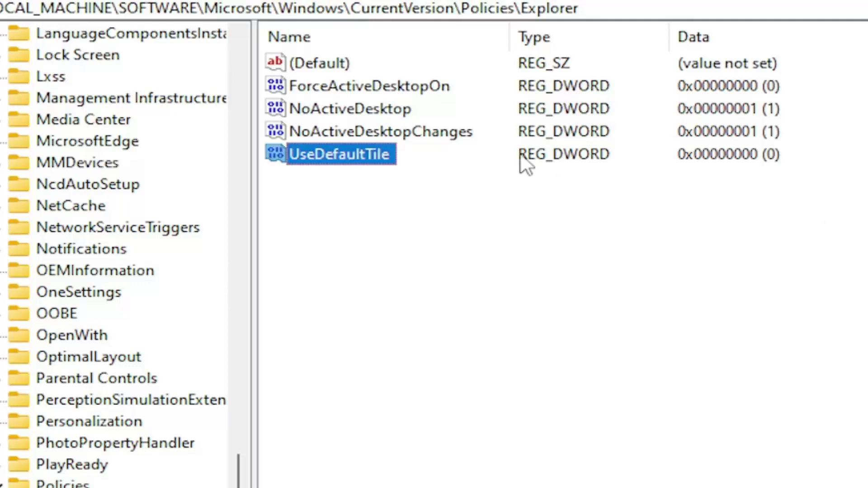
# Change UseDefaultTile's value data from 0 to 1 and confirm.
pyautogui.doubleClick(337, 158)
pyautogui.write('1')
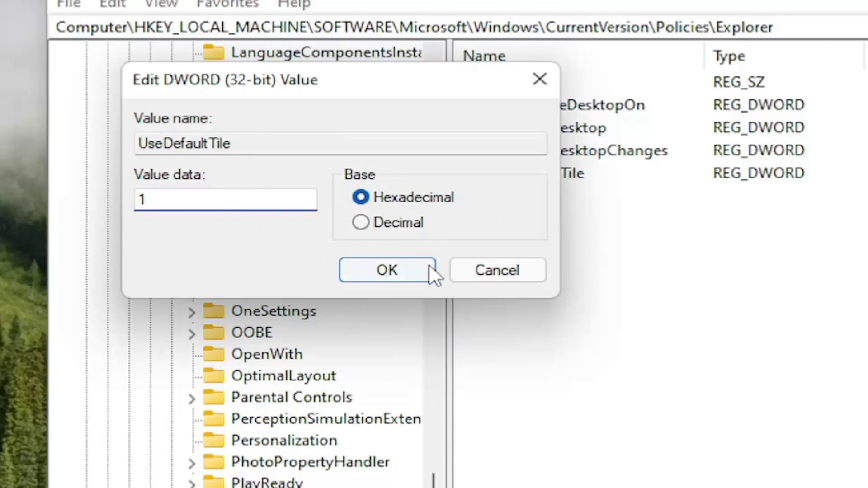
pyautogui.click(407, 273)
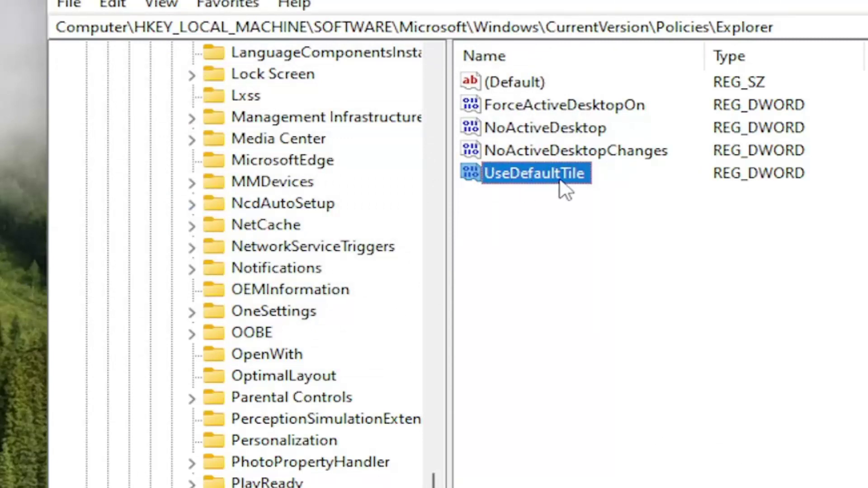
# Collapse the Policies, CurrentVersion and Windows keys in the tree.
pyautogui.click(276, 486)
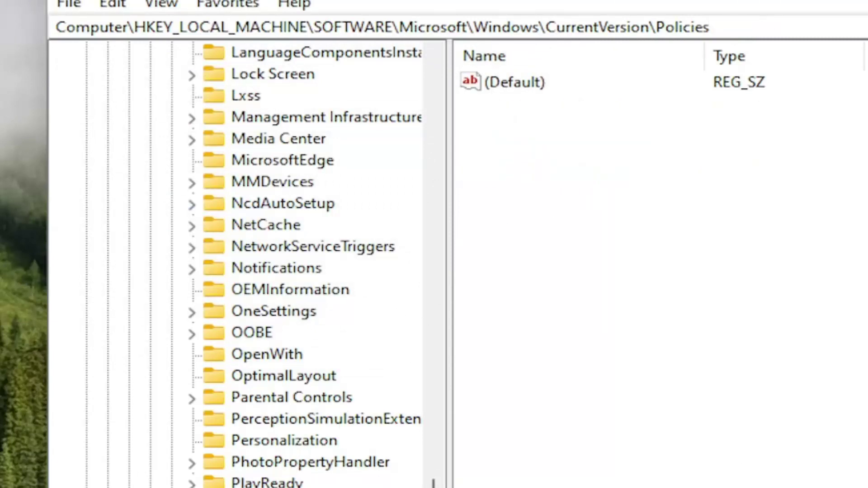
pyautogui.moveTo(433, 484); pyautogui.dragTo(409, 358)
pyautogui.click(188, 116)
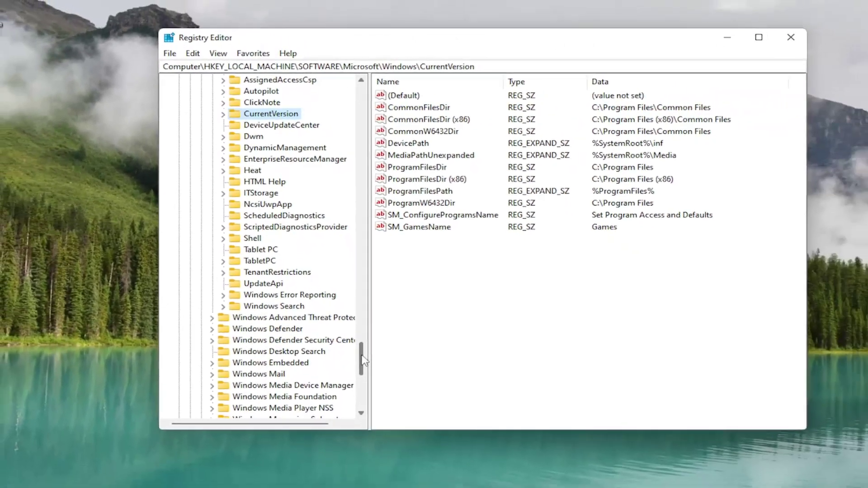
pyautogui.moveTo(372, 387); pyautogui.dragTo(368, 368)
pyautogui.press('Left')
pyautogui.press('Left')
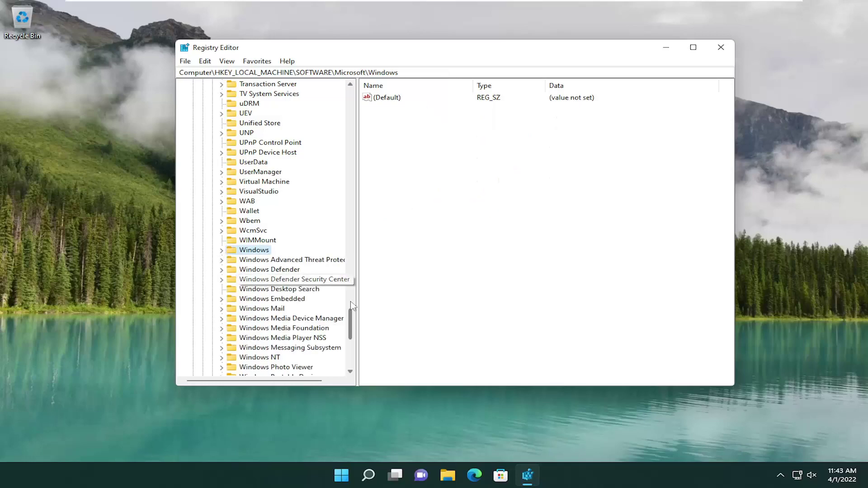
pyautogui.moveTo(351, 322); pyautogui.dragTo(340, 97)
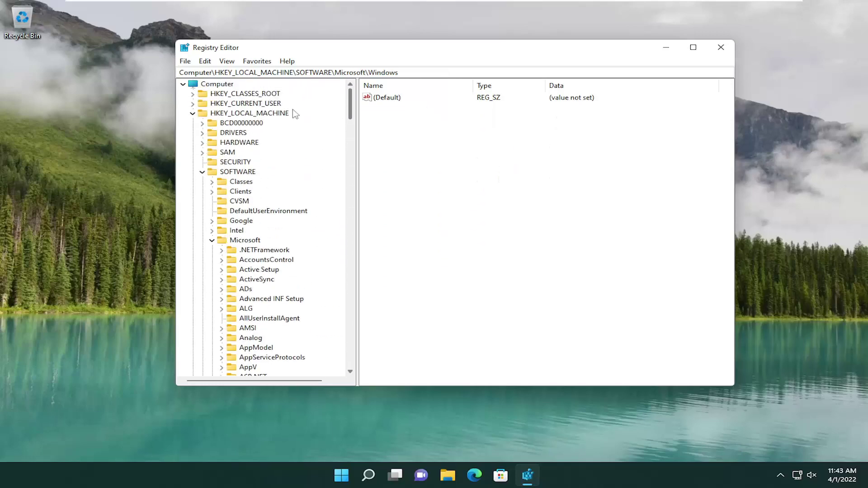
# Fold Microsoft, SOFTWARE and HKEY_LOCAL_MACHINE back to Computer and close Registry Editor.
pyautogui.click(212, 241)
pyautogui.click(202, 172)
pyautogui.click(193, 113)
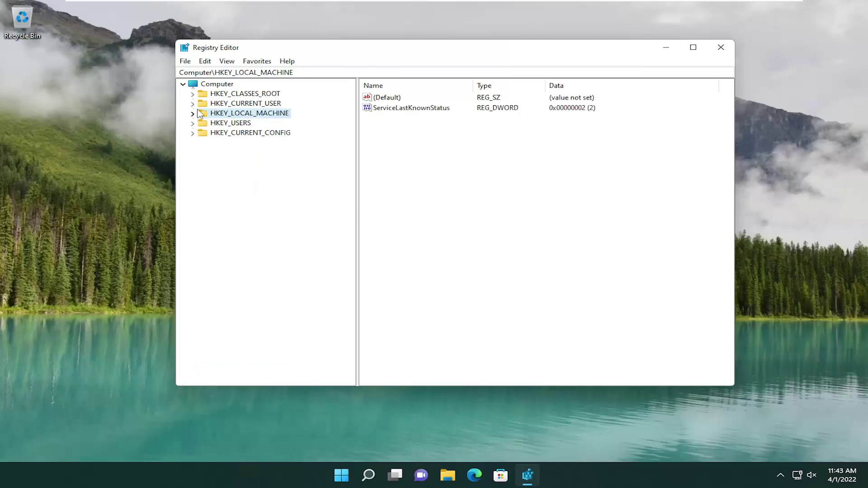
pyautogui.click(214, 87)
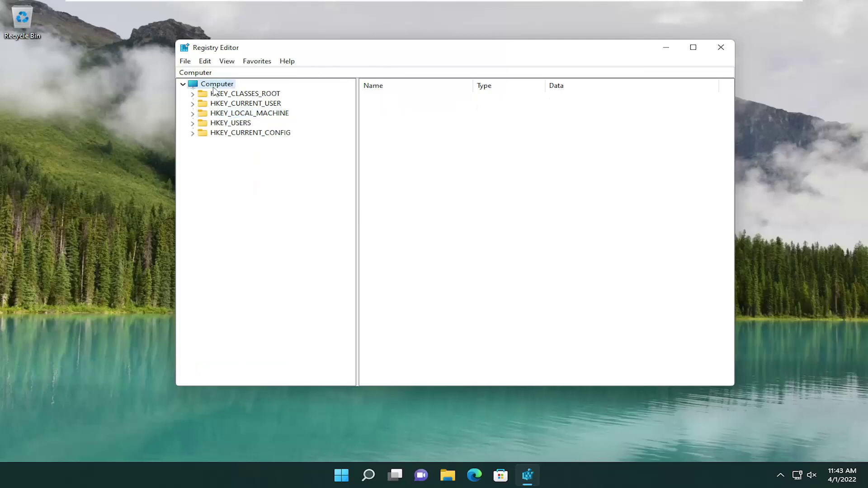
pyautogui.click(721, 47)
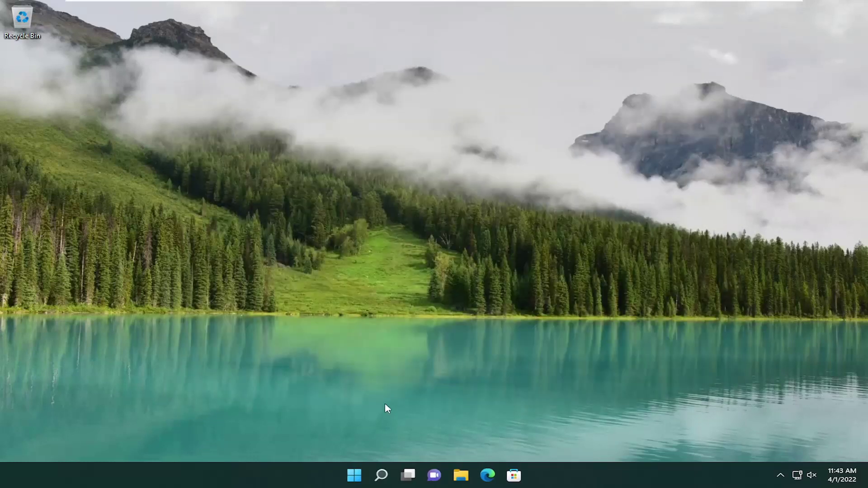